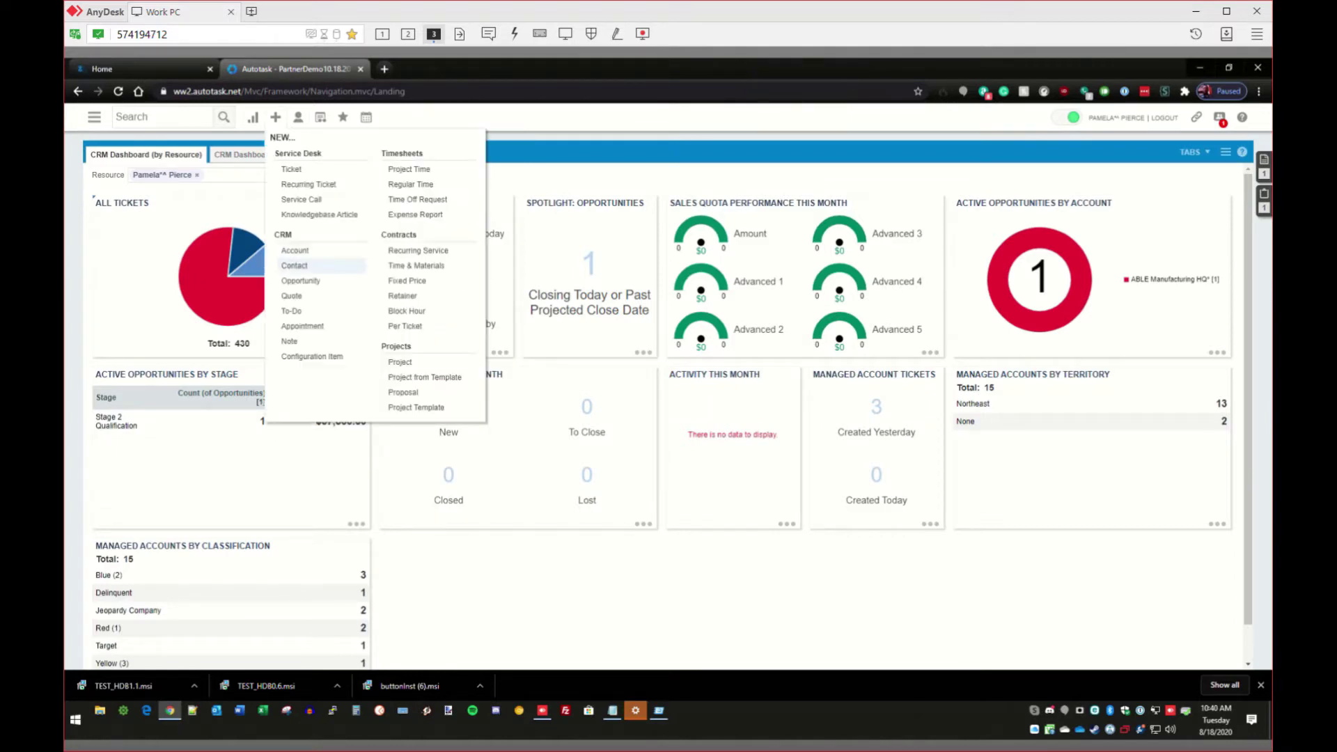
Step: Create contact Unregistered User under the Helpdesk Buttons account with an email address
click(303, 266)
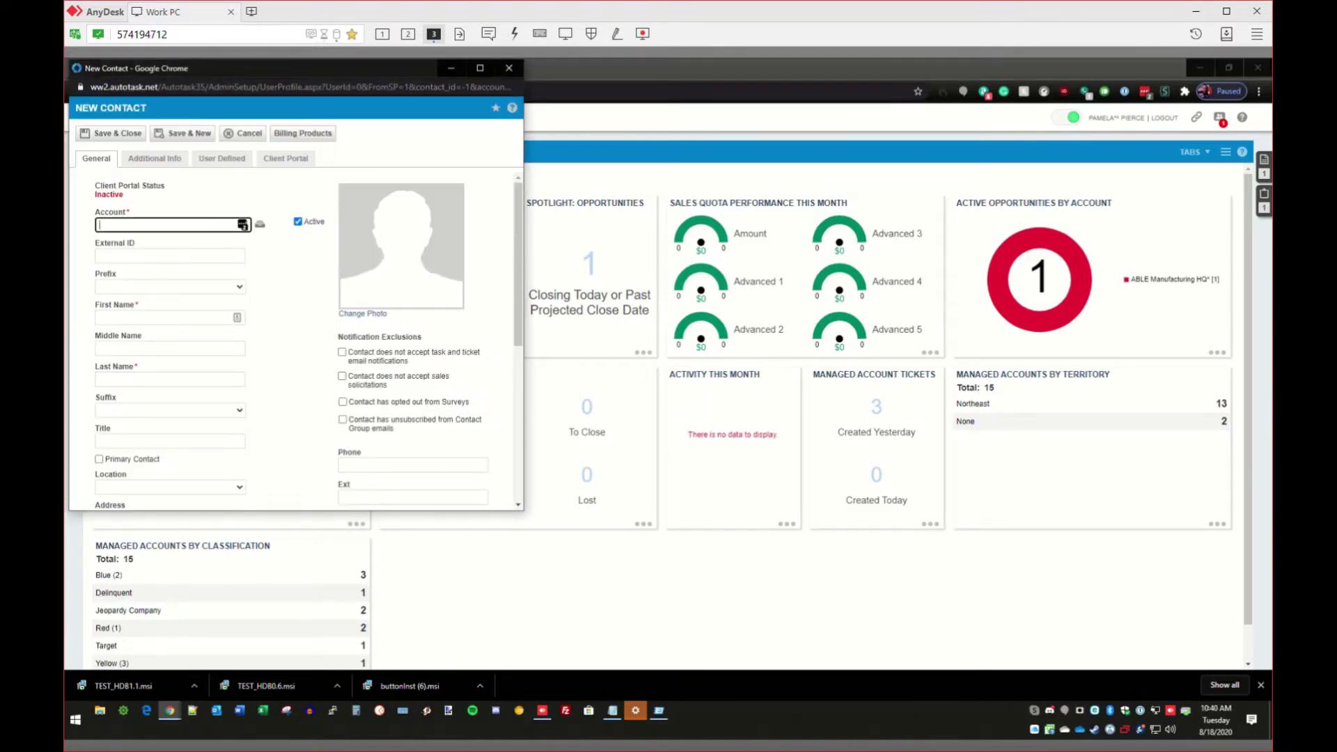
click(242, 224)
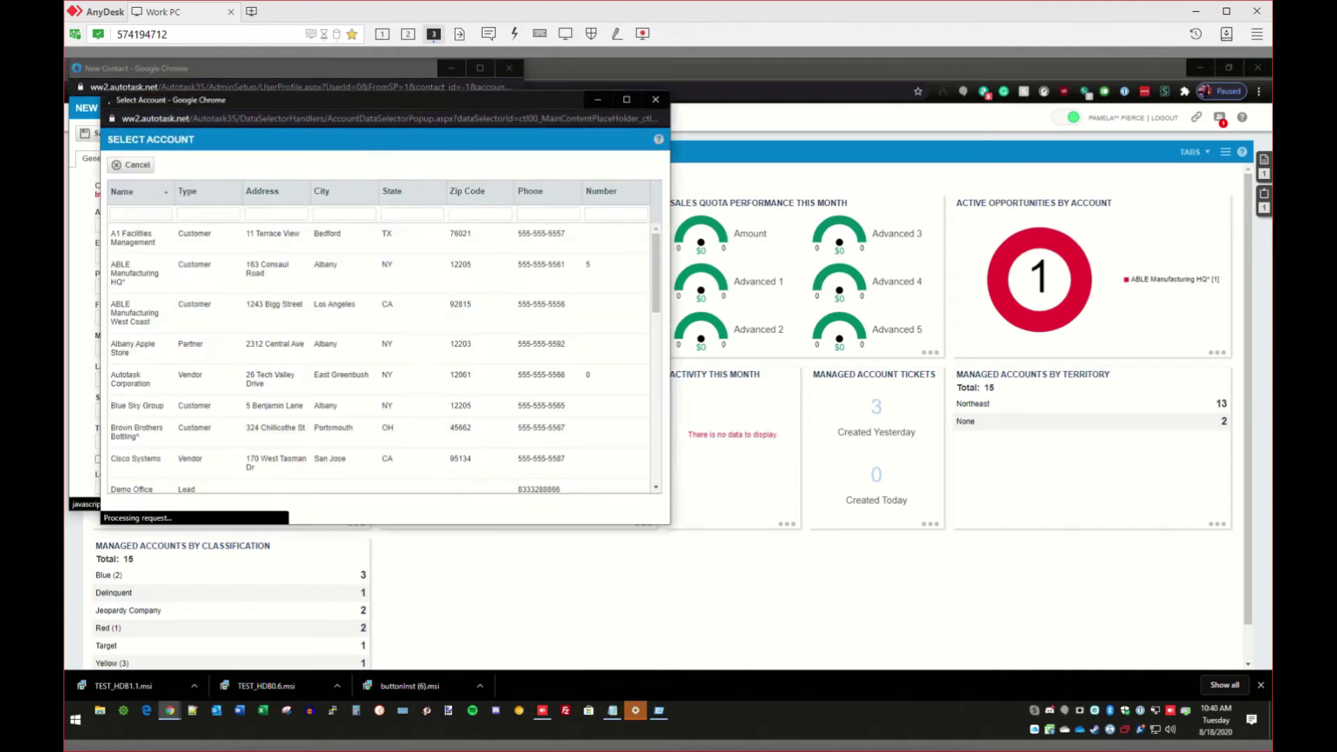
text(he)
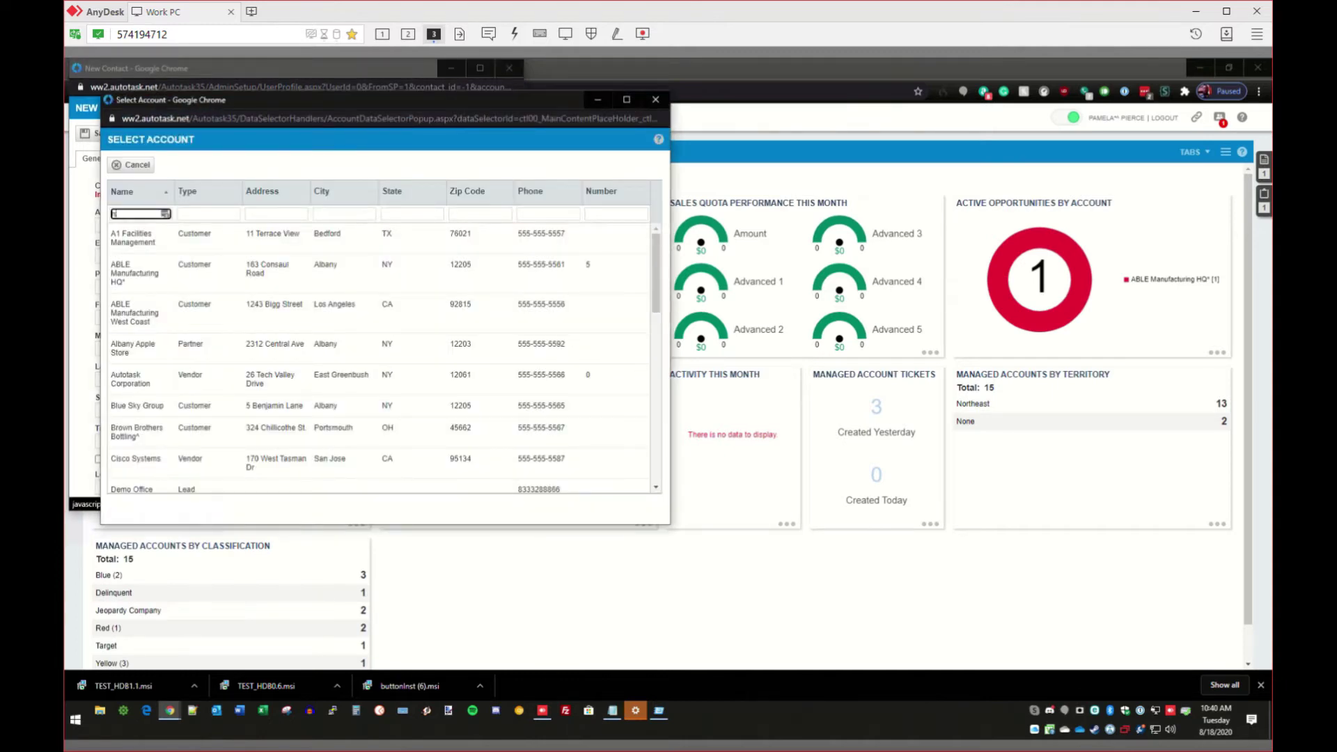
text(lp)
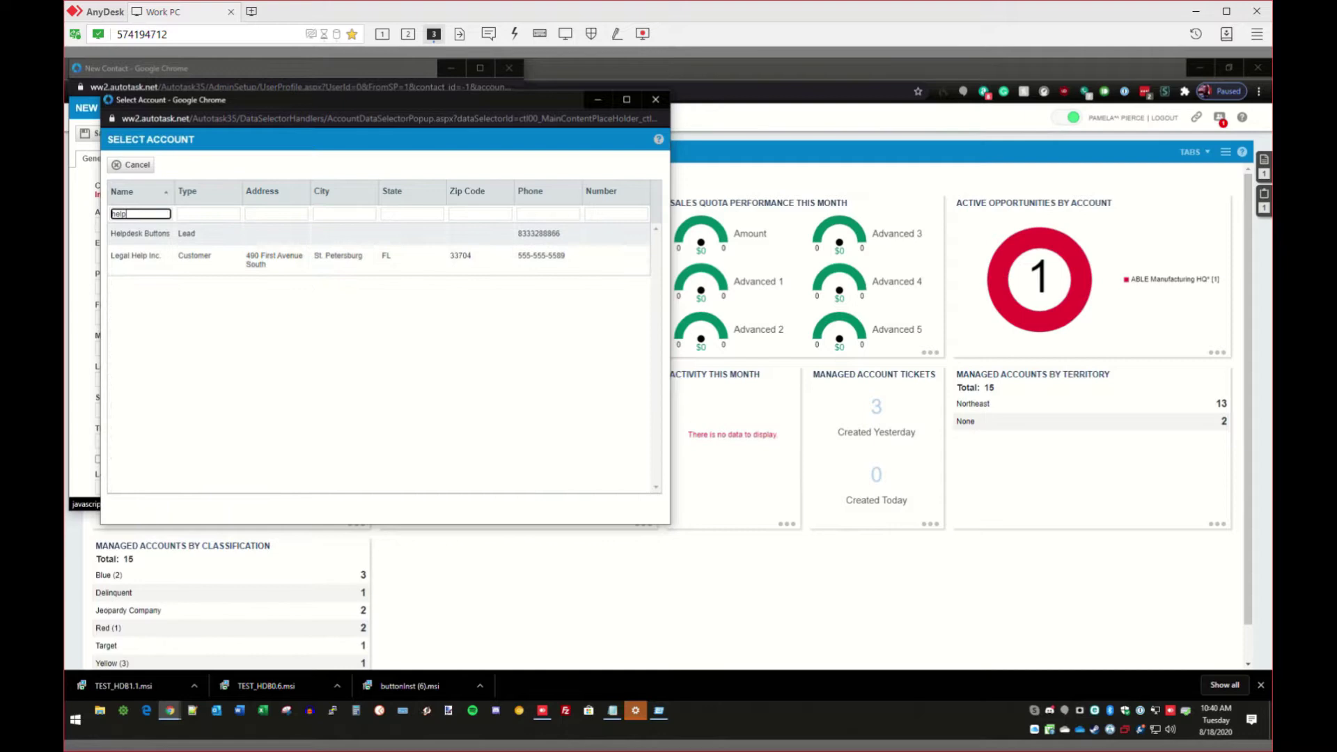
click(135, 234)
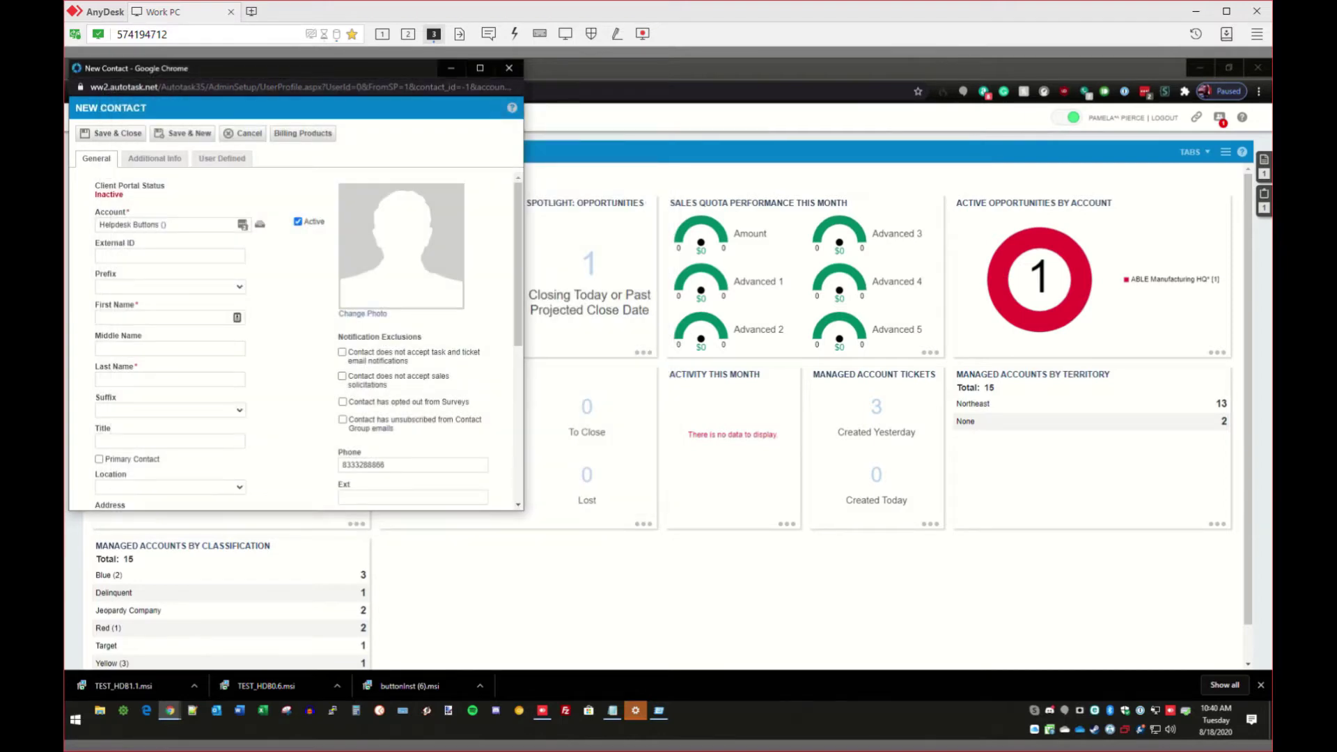
text(Unreg)
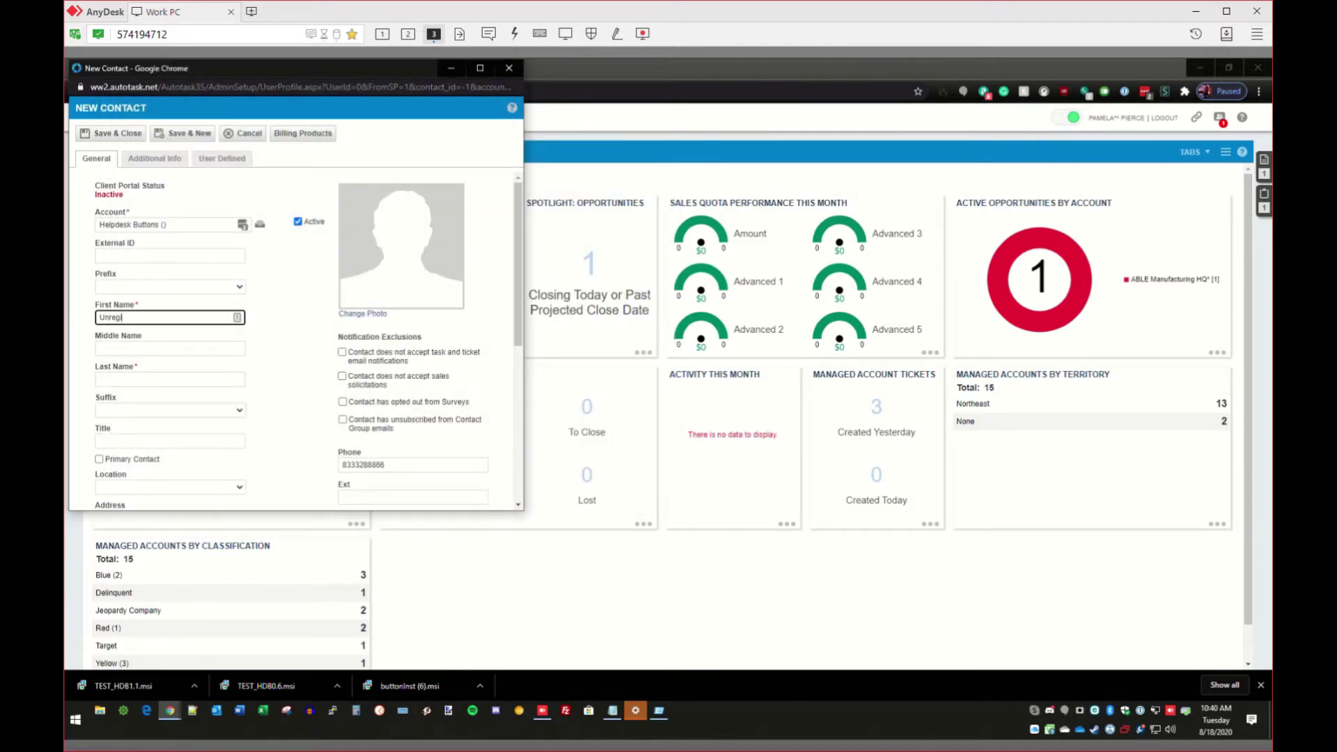
text(ister)
key(Tab)
key(Tab)
text(User)
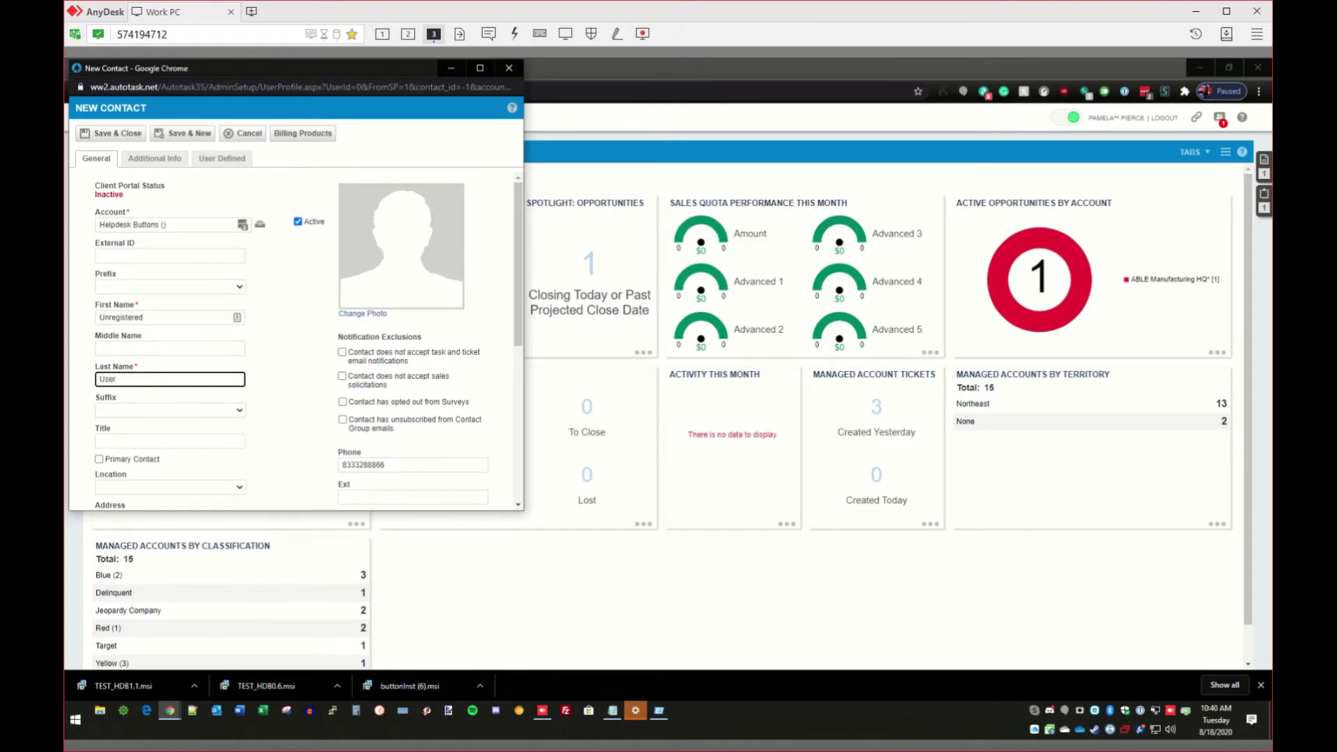
scroll(293, 335, down, 5)
click(169, 406)
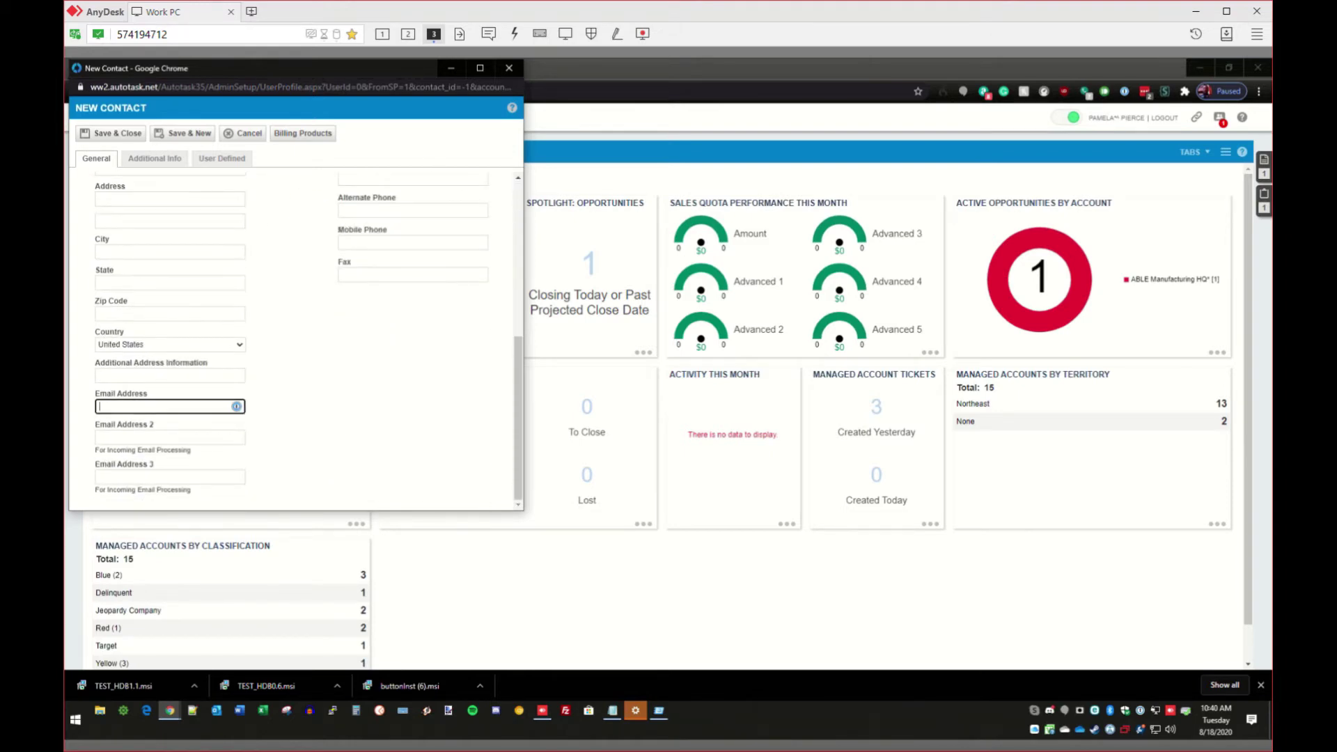
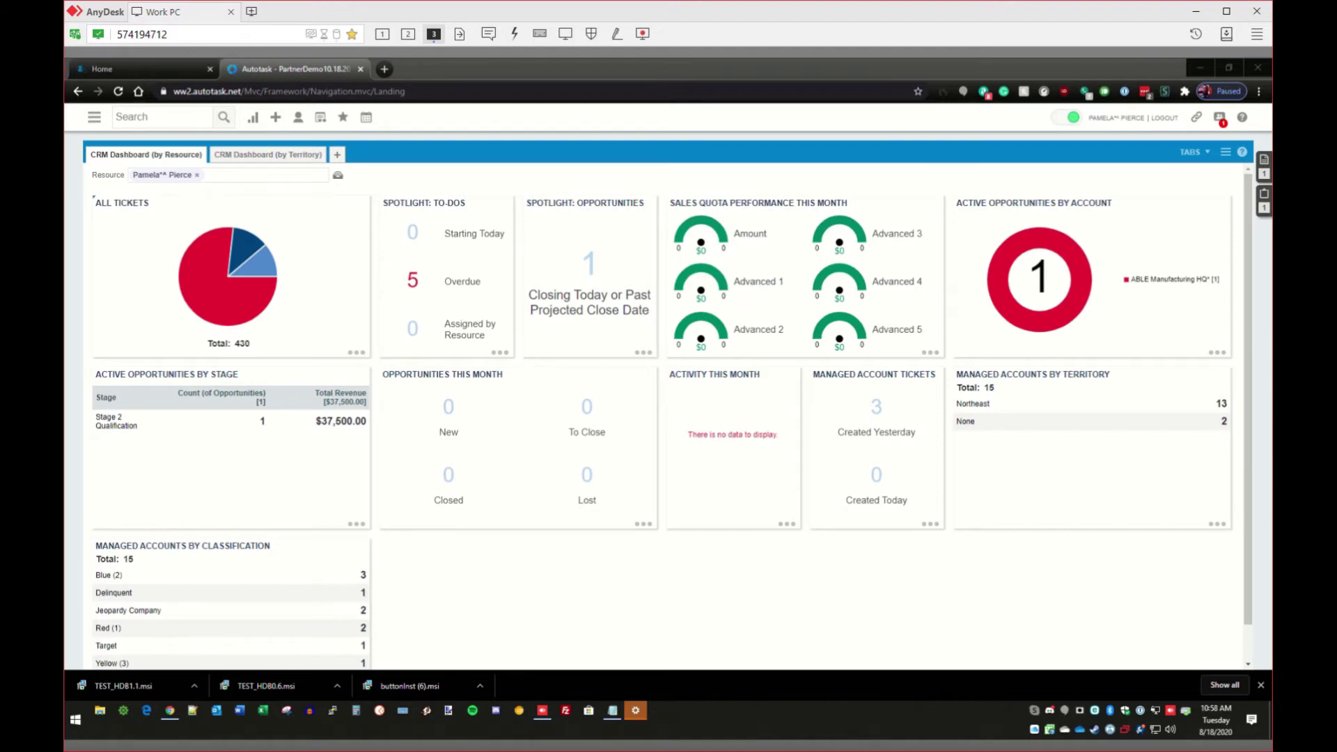
Step: From Resources/Users, start a new API user
click(94, 116)
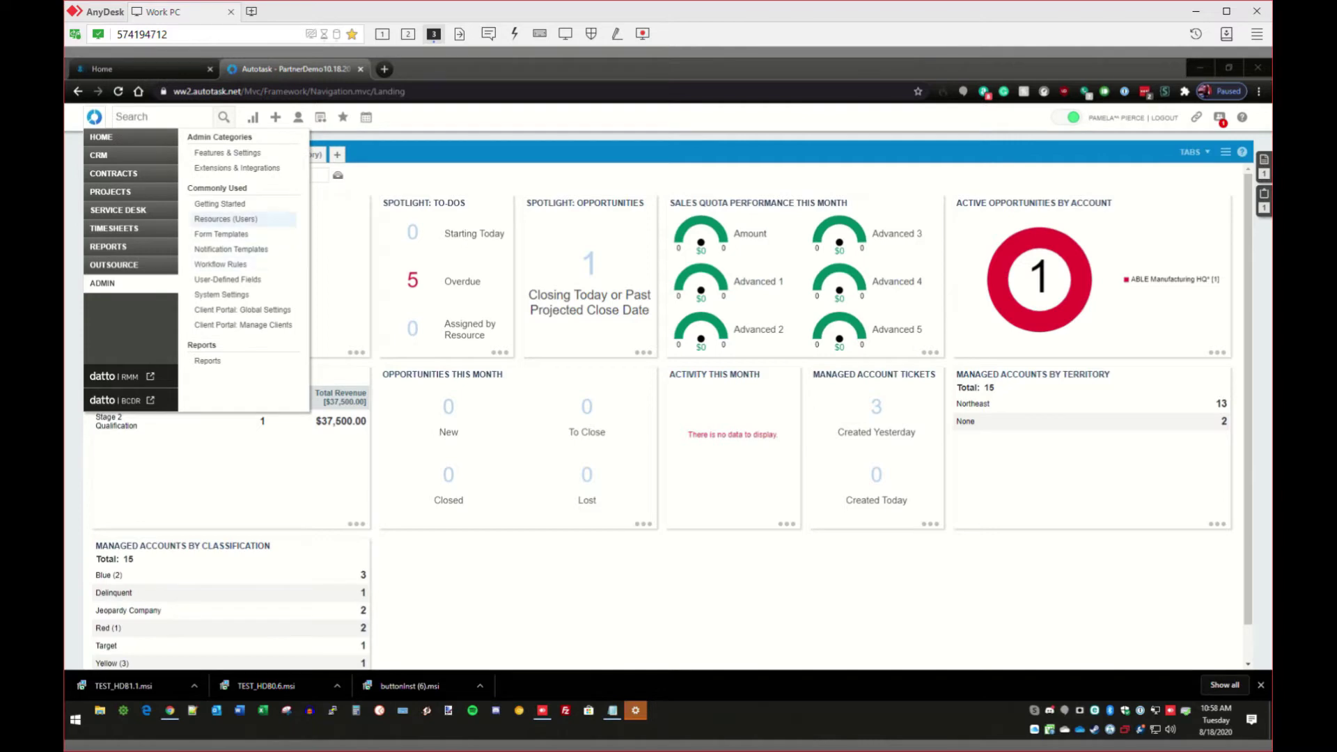
click(224, 219)
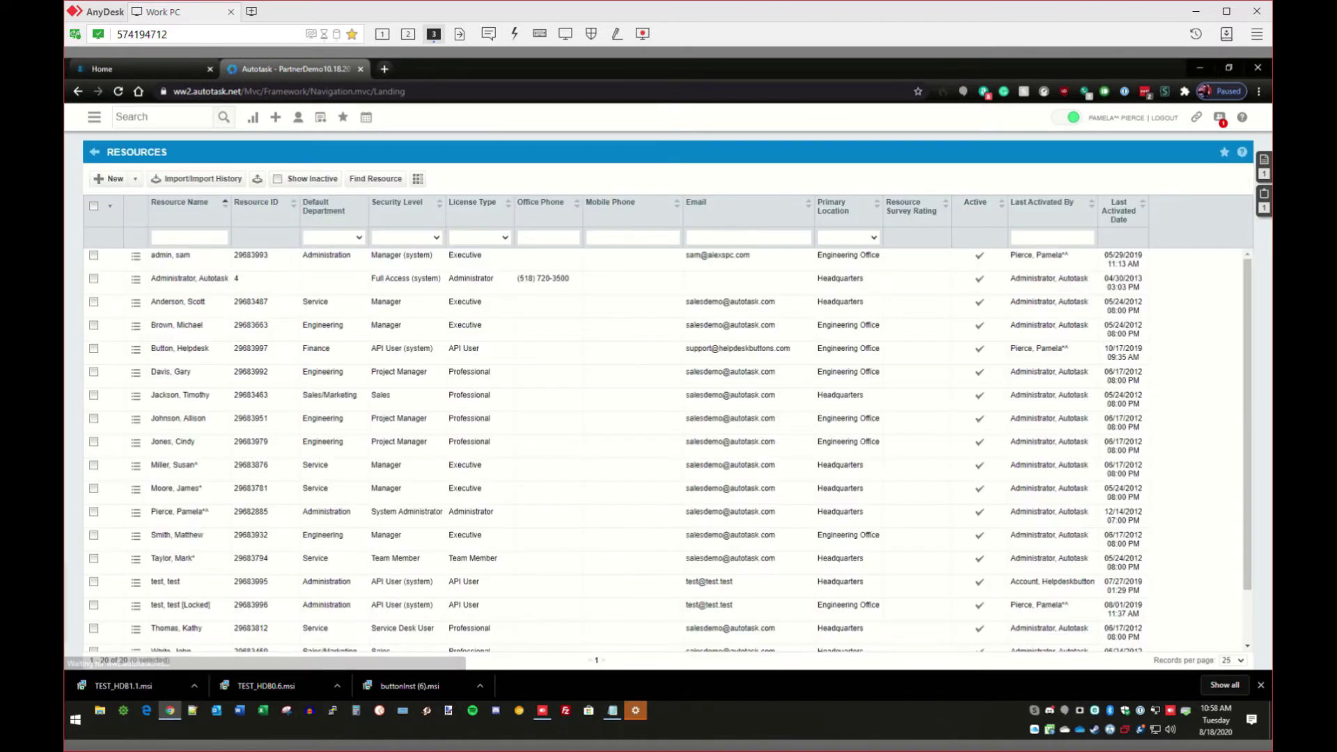
click(134, 179)
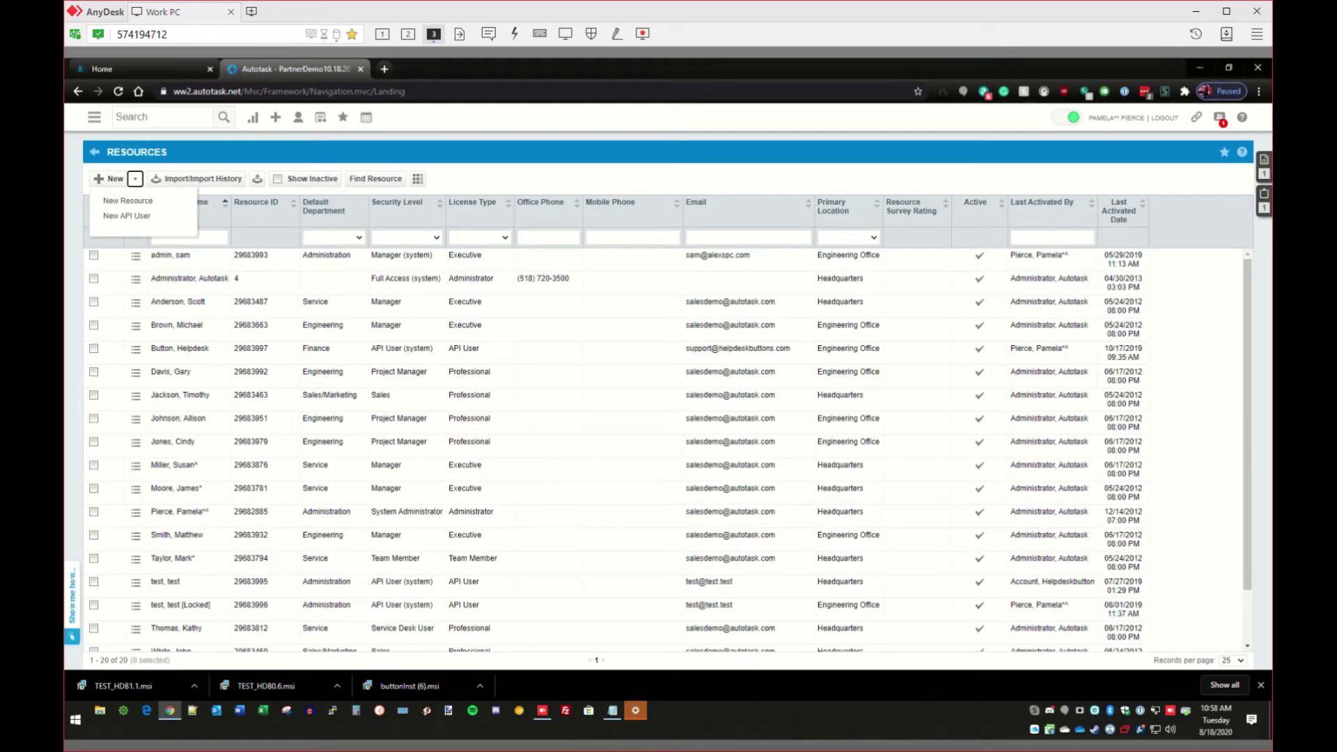
click(126, 217)
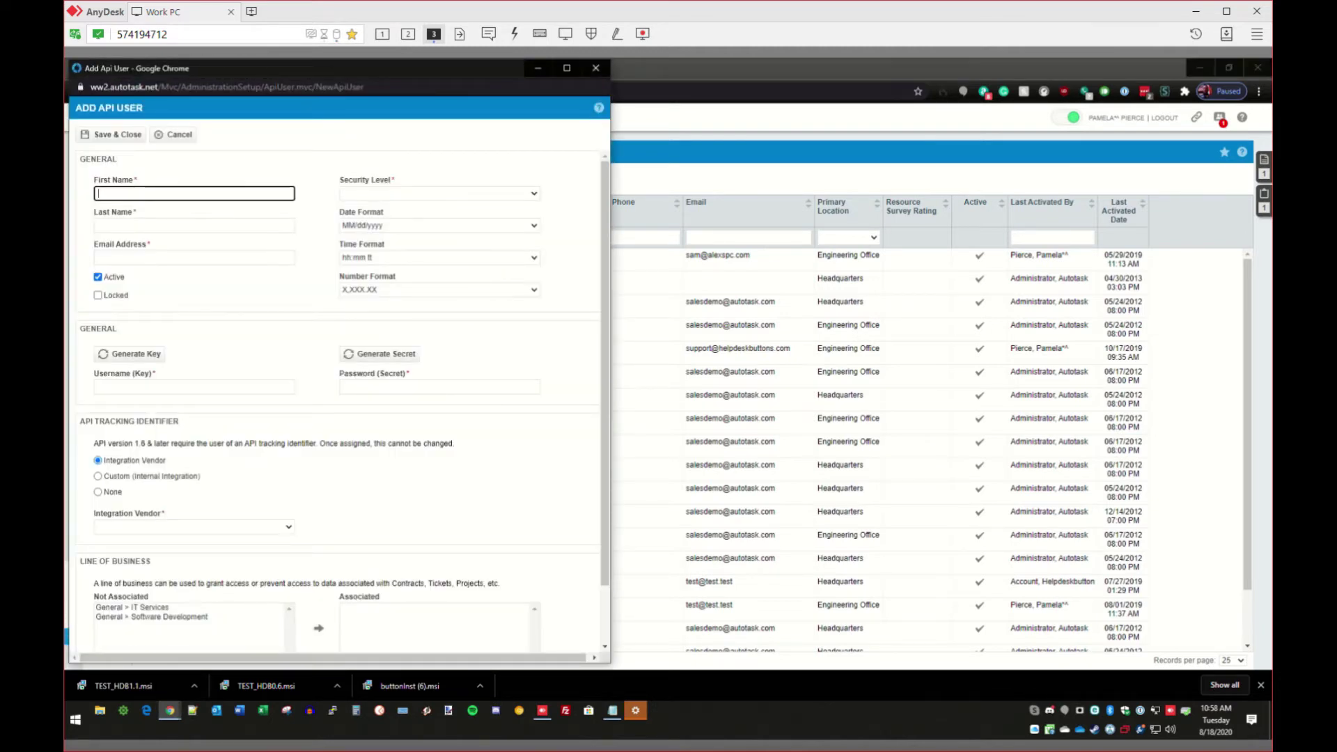
text(DB)
Step: Name the API user HDB HDB with an email, API User (system) security level, and a generated key
key(Tab)
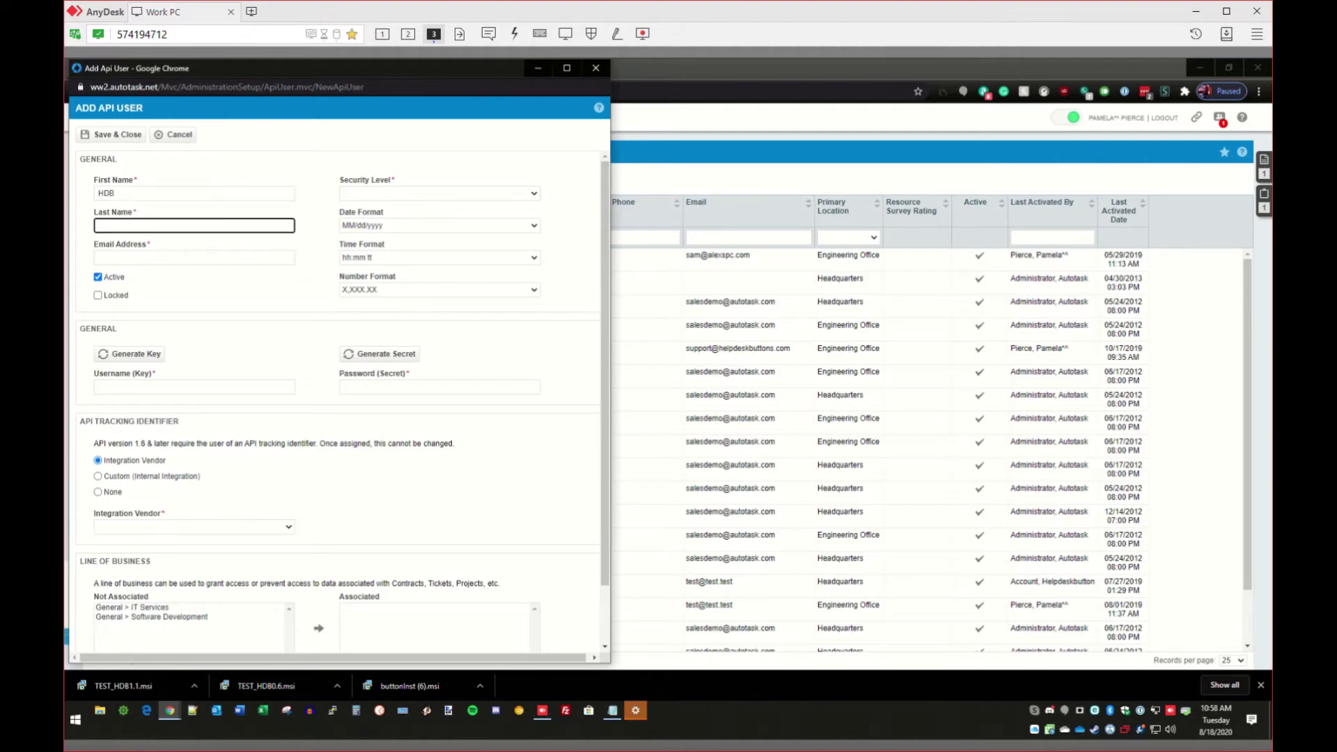
text(H)
text(DB)
key(Tab)
key(Down)
key(Return)
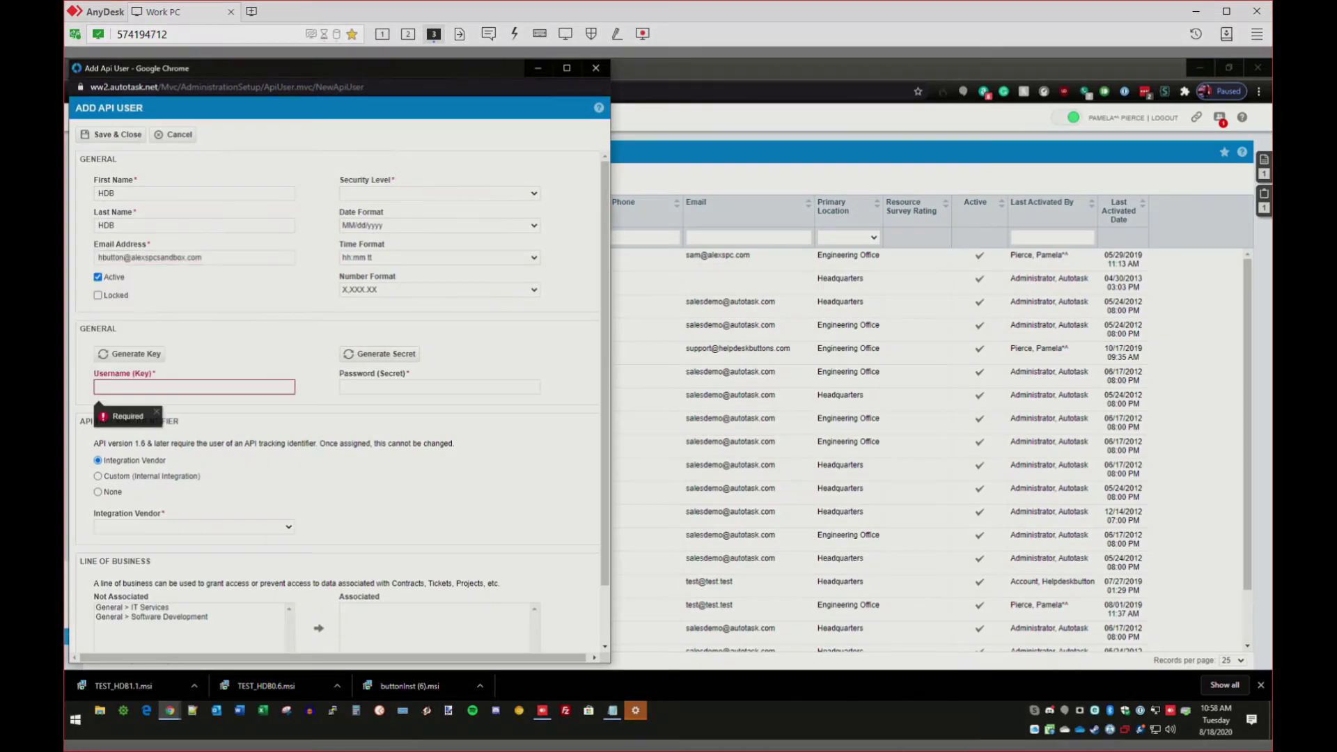
key(alt+Down)
key(Down)
key(Return)
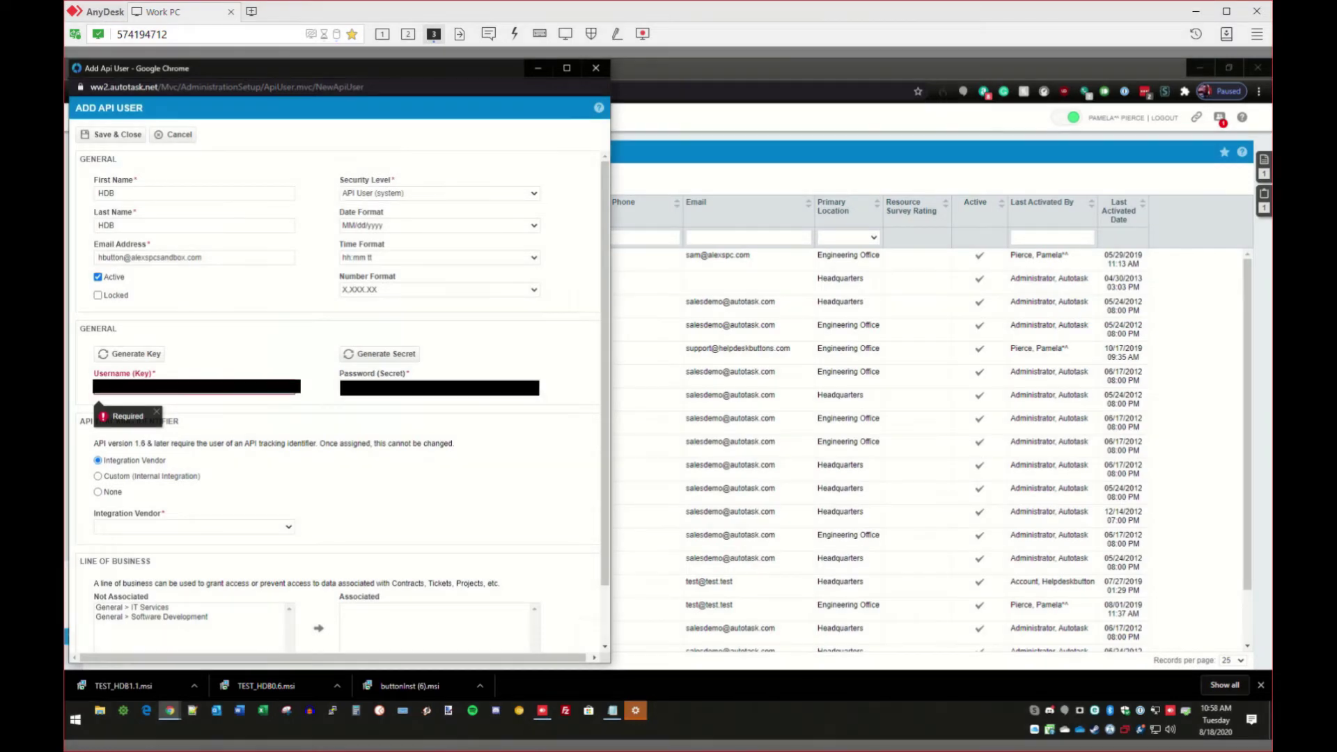
click(131, 354)
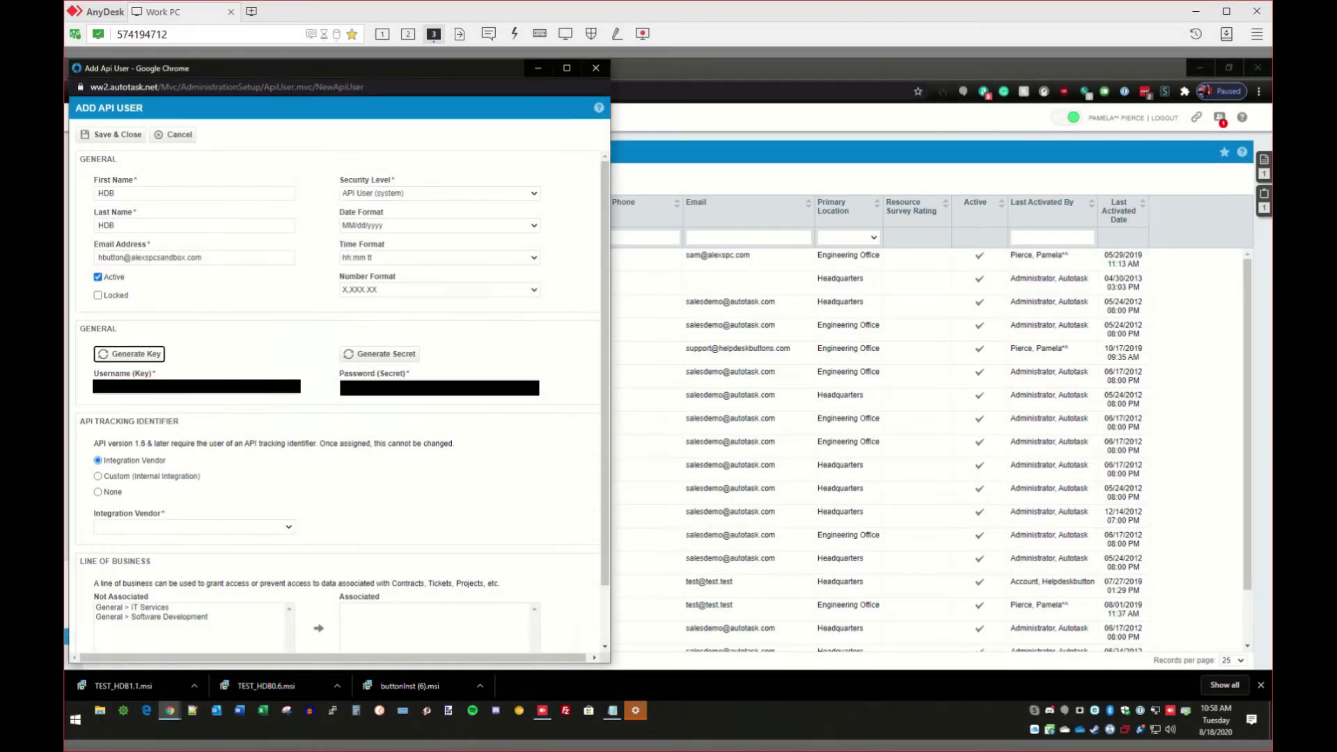
Step: Generate the API secret and set integration vendor Helpdesk Buttons - Tier2Tickets
click(379, 354)
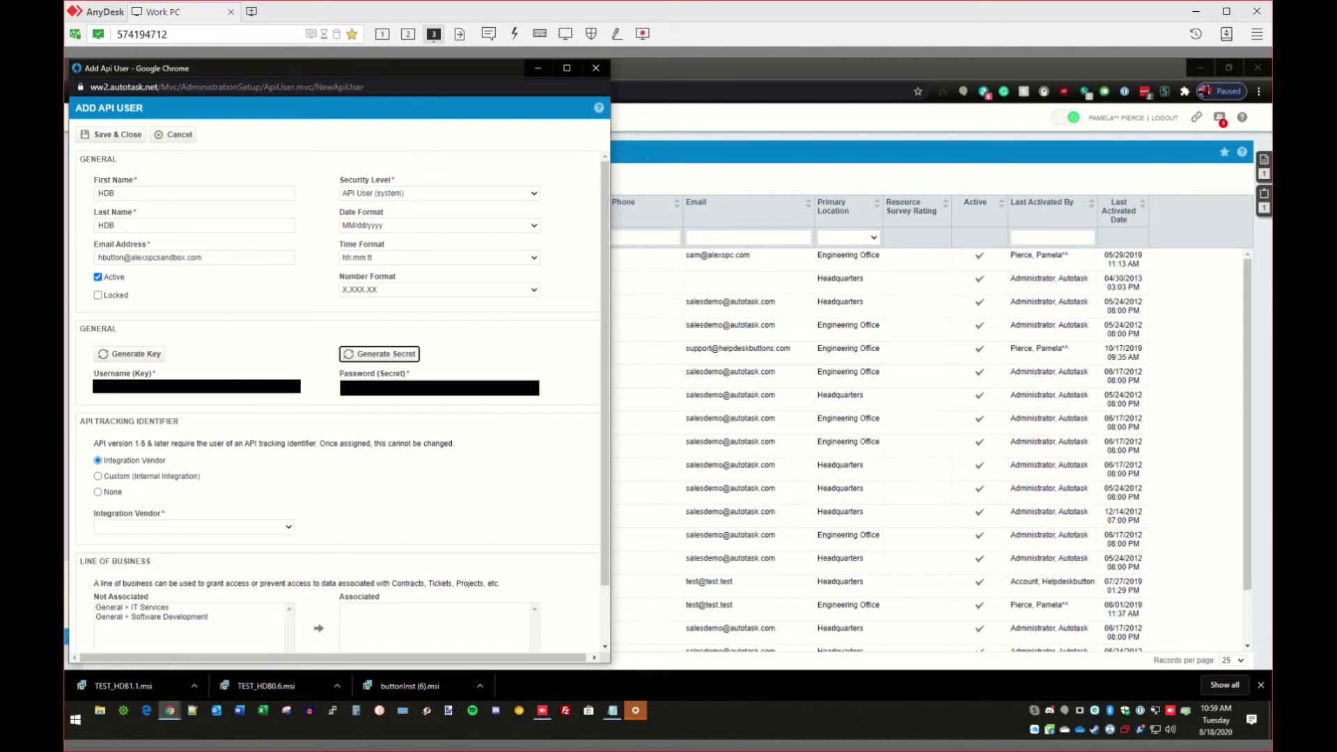
click(193, 526)
key(h)
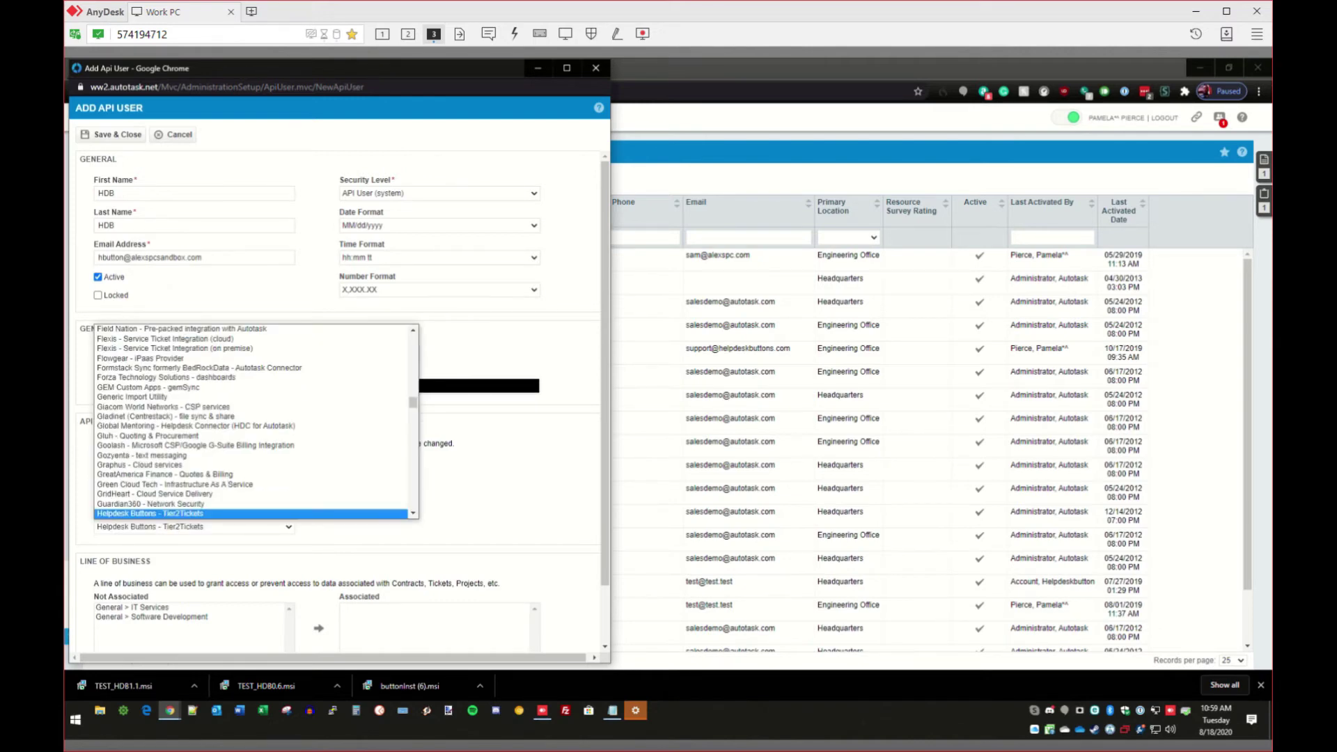
key(Return)
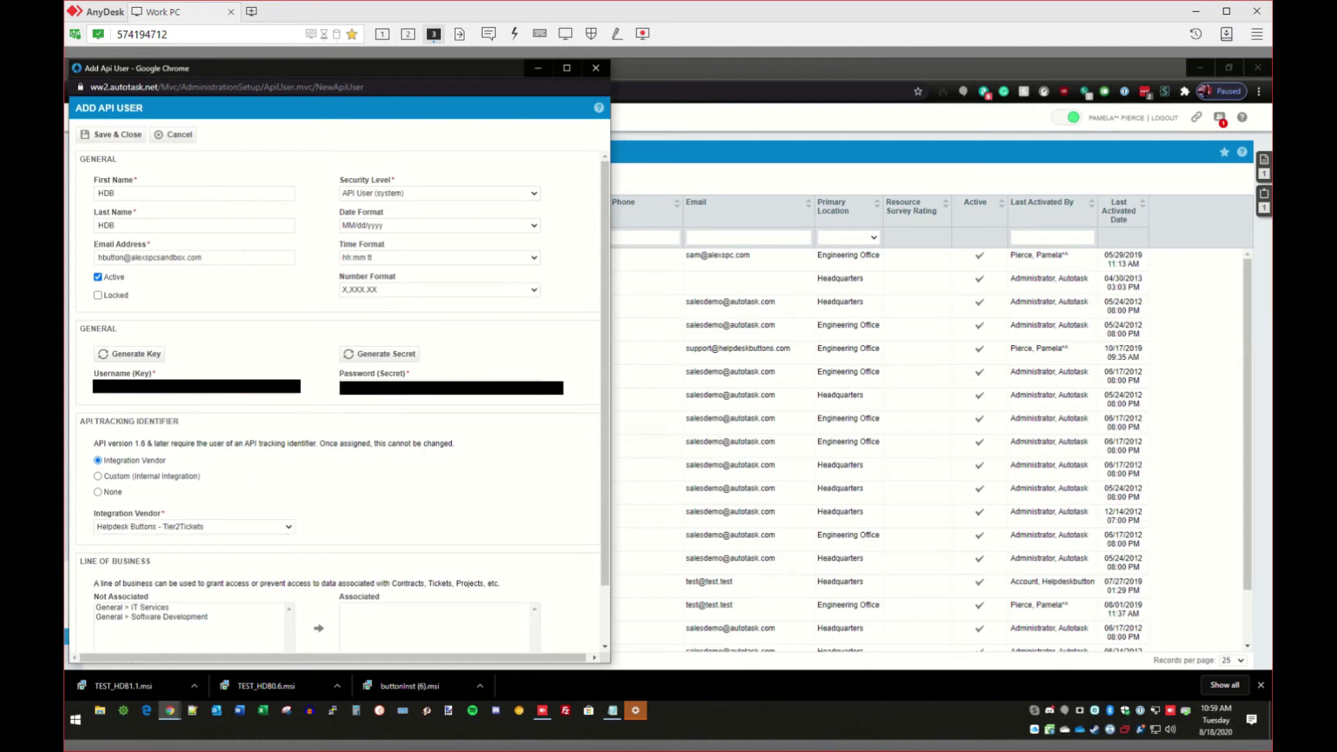
Step: Save the API user, then go to Helpdesk Buttons Integration Settings
click(111, 134)
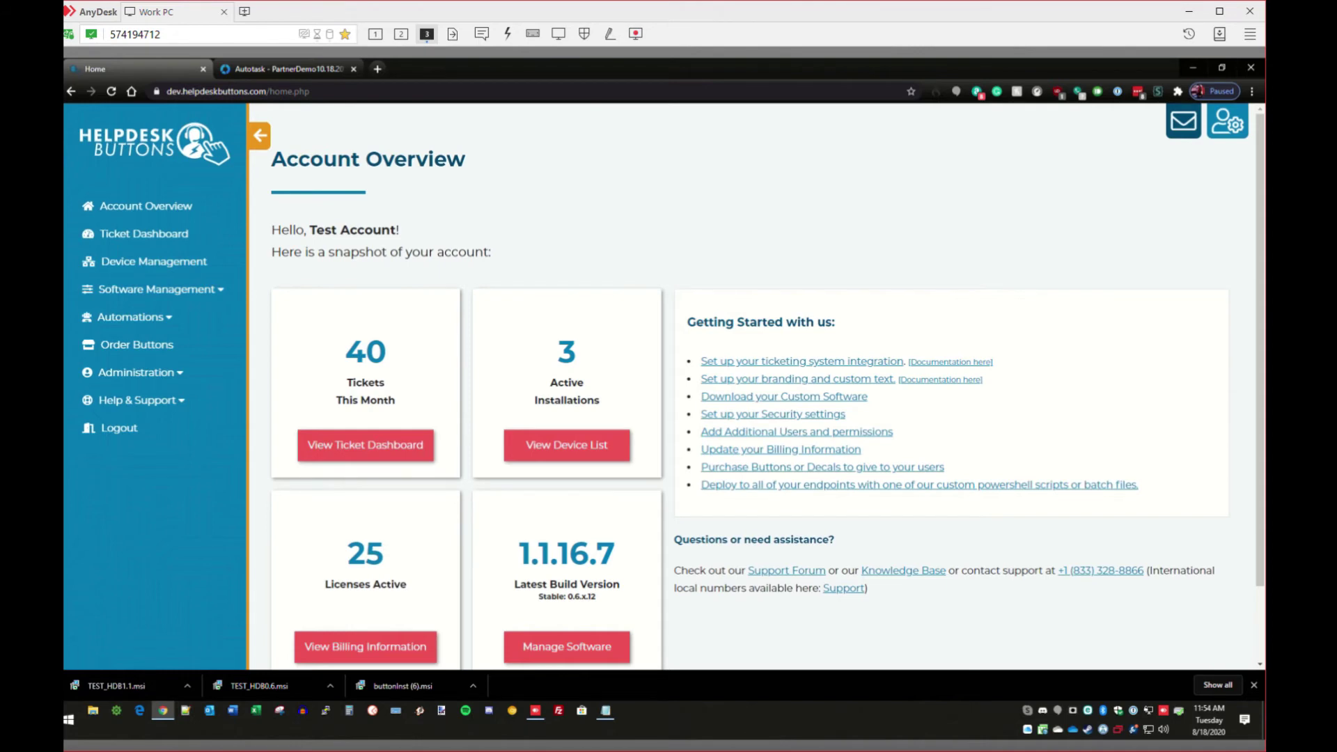
click(157, 289)
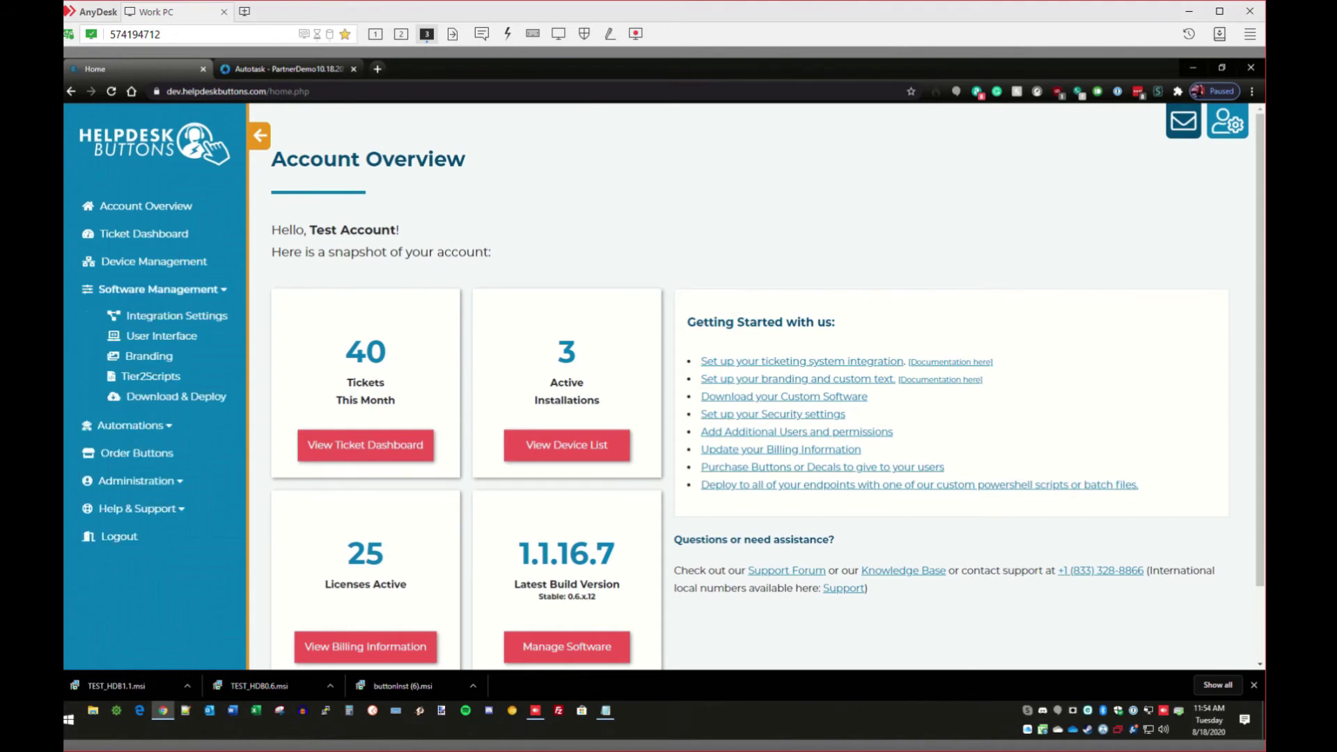
click(177, 315)
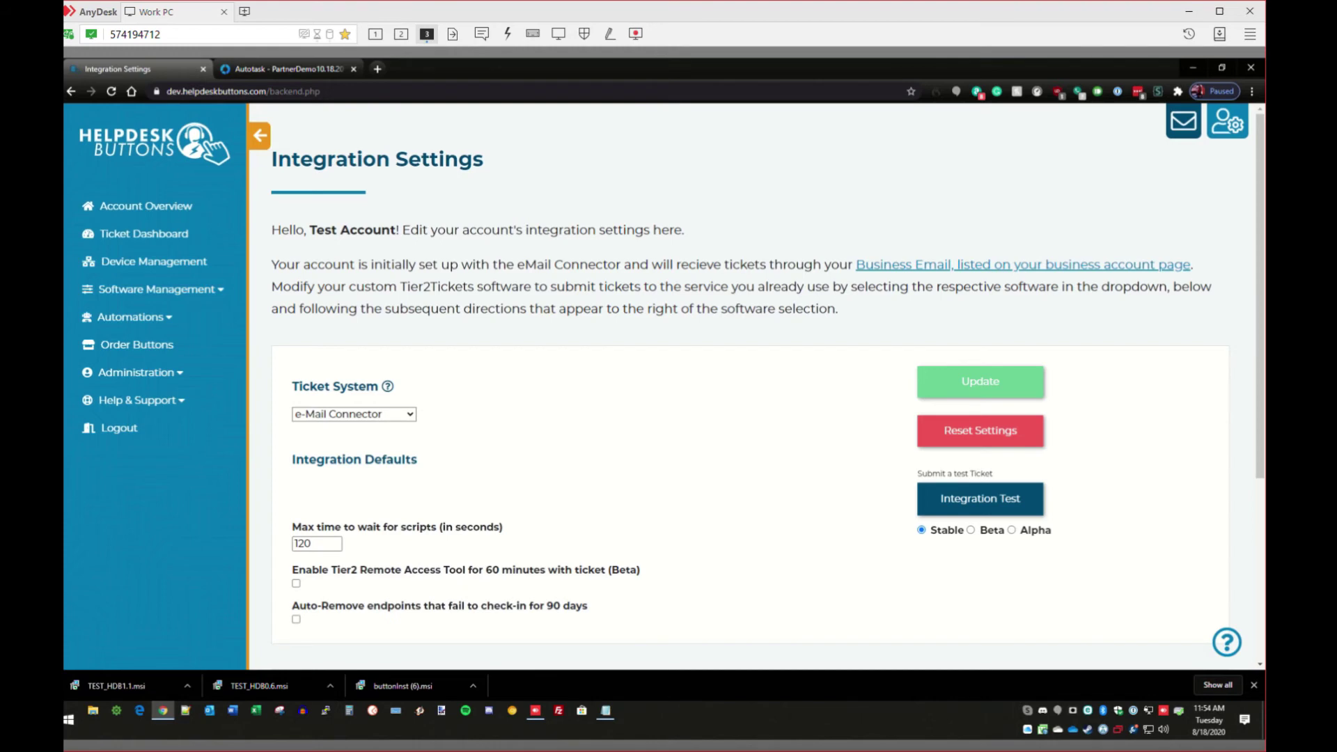
Step: Set ticket system to Autotask, paste the username:secret API key, and update
click(354, 413)
click(334, 447)
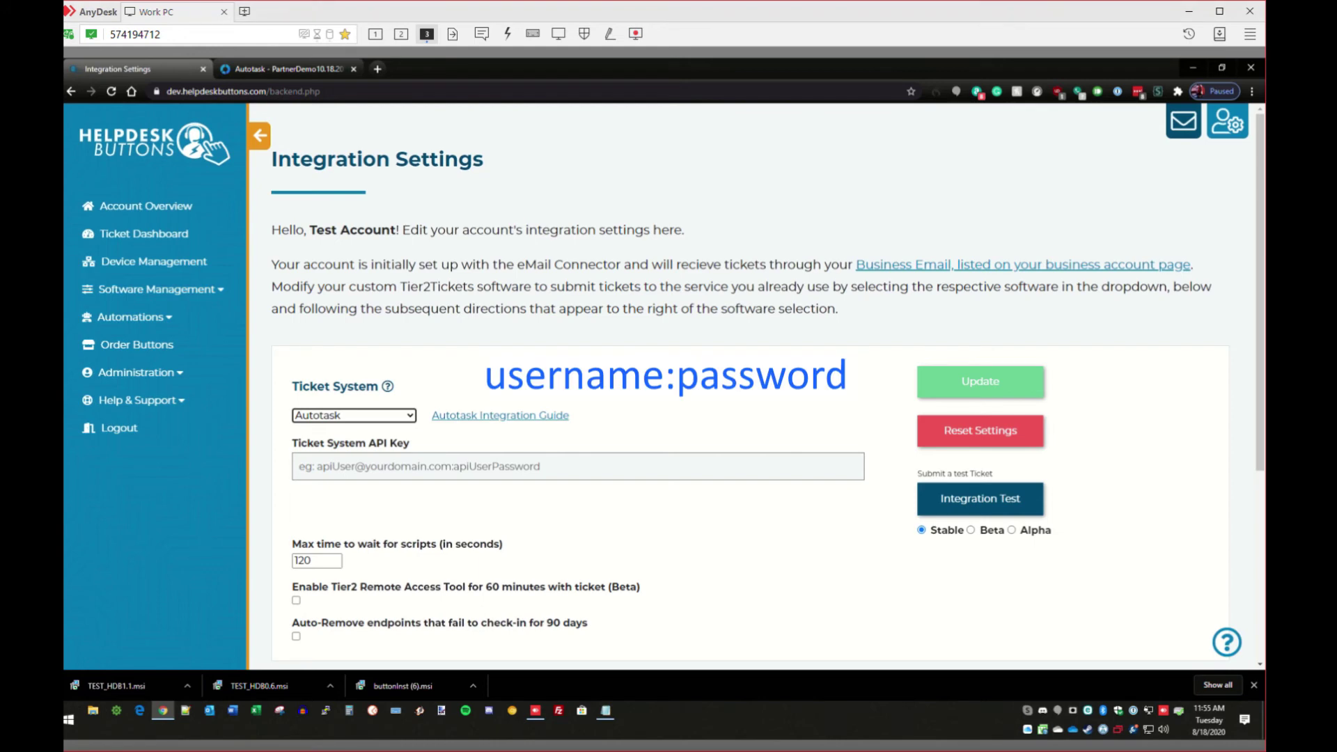
click(470, 466)
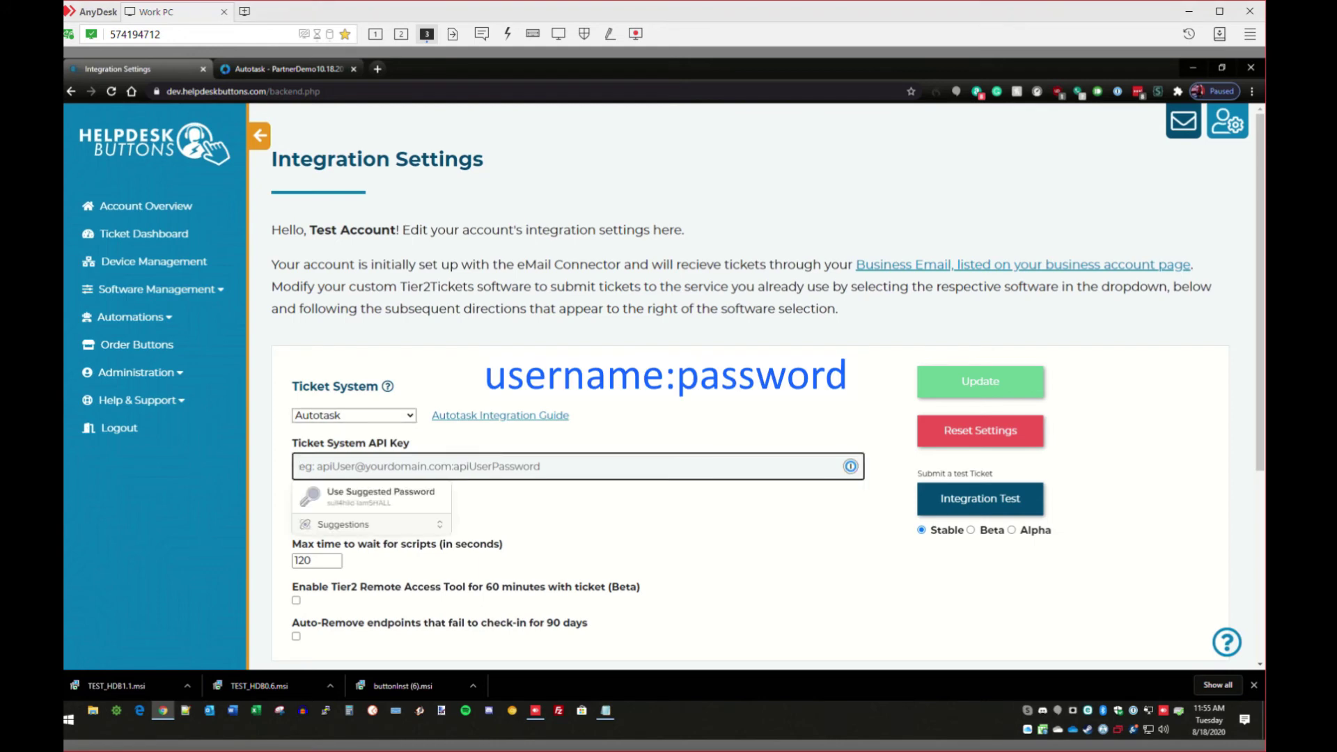
key(ctrl+v)
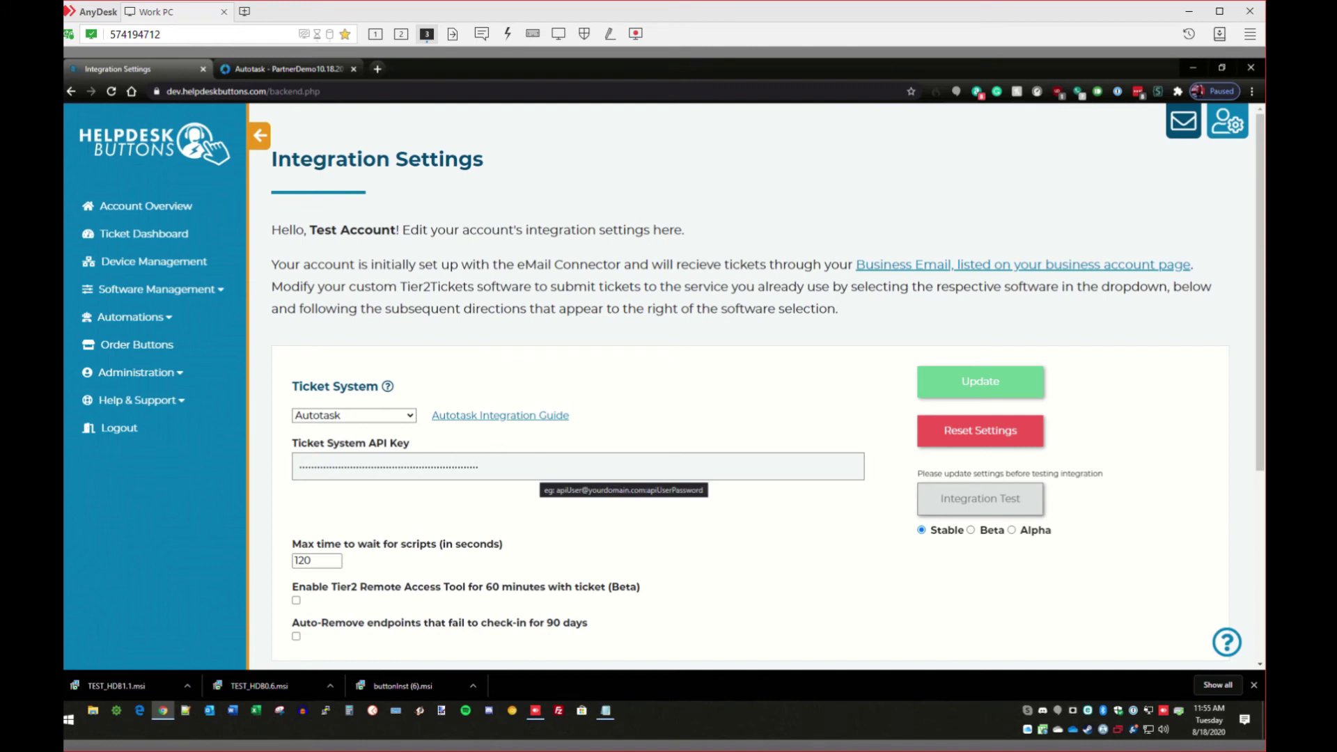
click(979, 381)
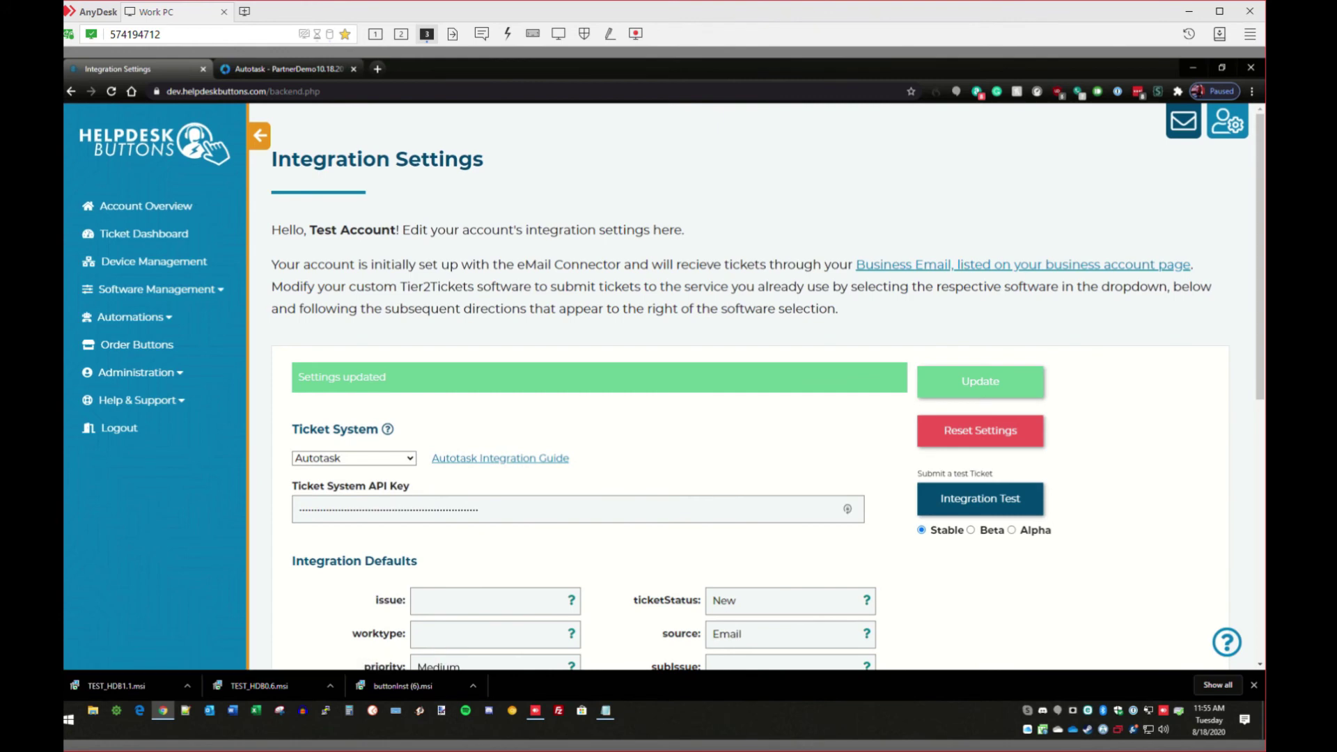
Step: Run the Autotask integration test and dismiss its success alert
click(980, 498)
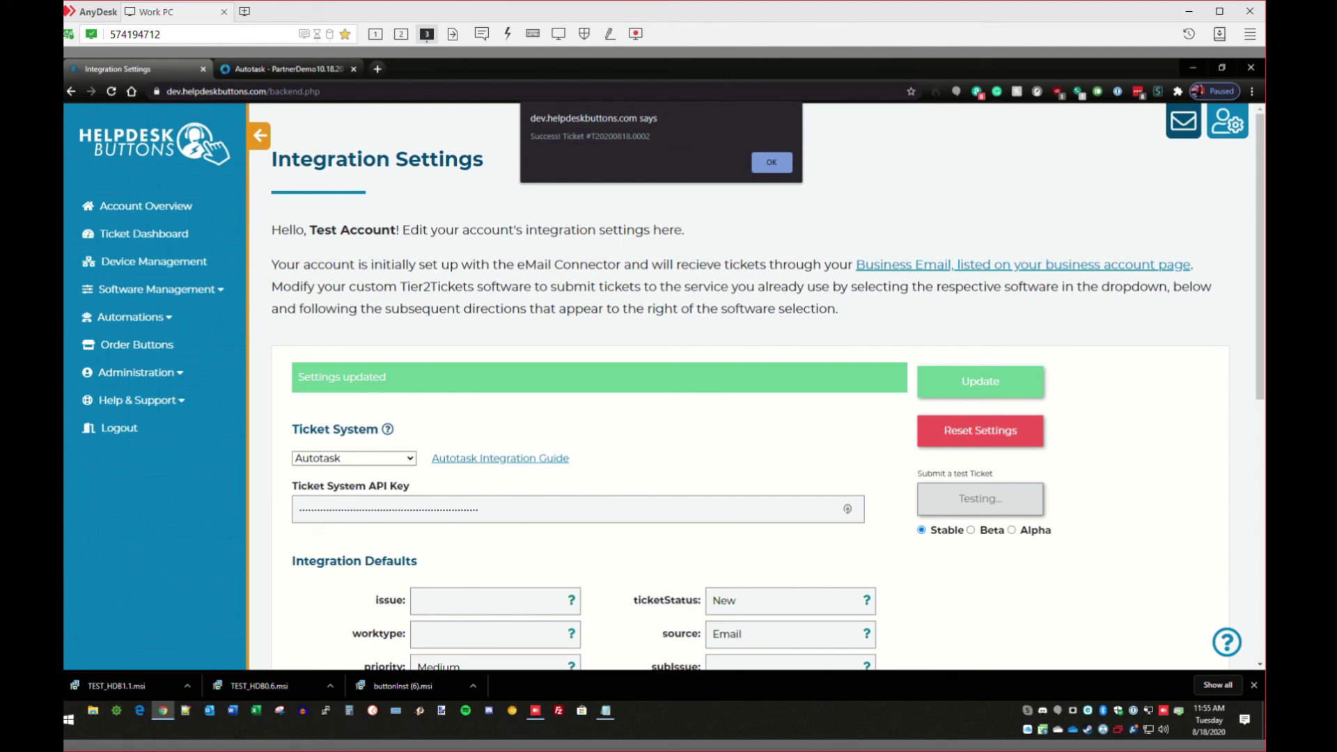
click(764, 162)
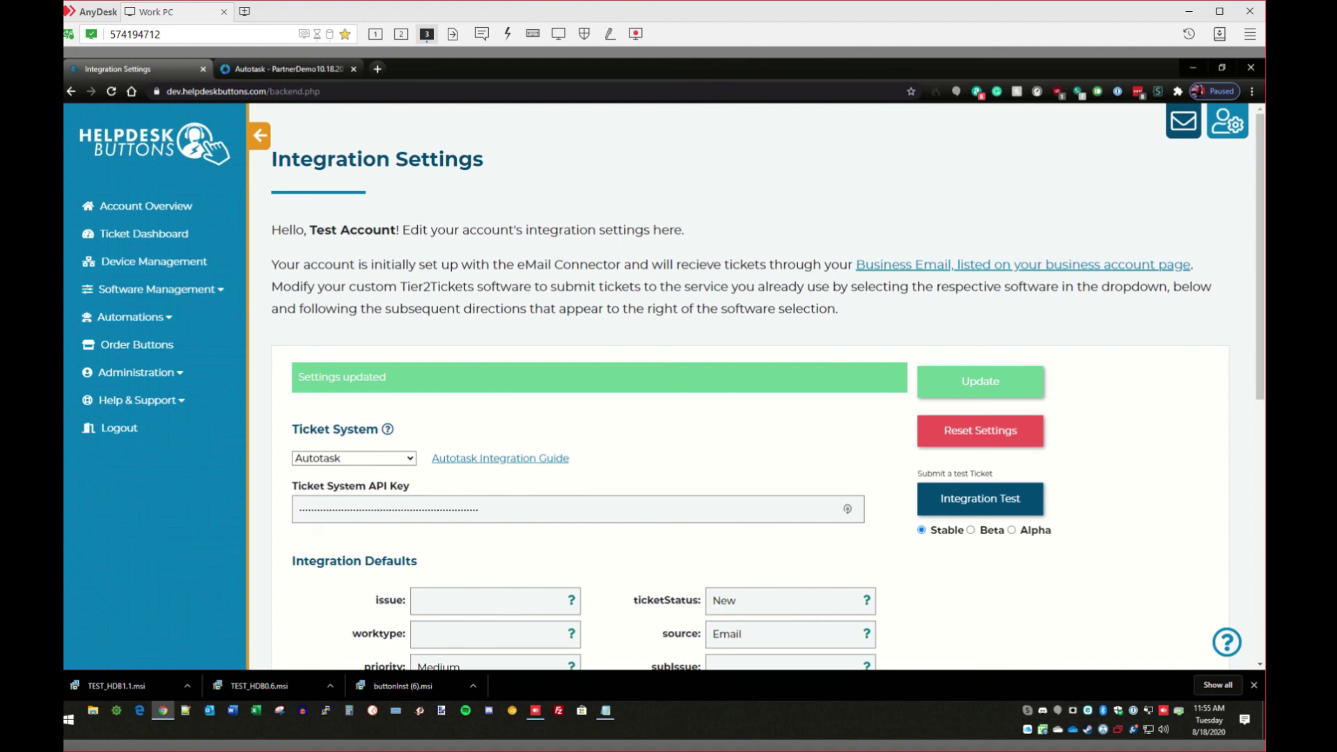
scroll(750, 386, down, 1)
scroll(750, 386, down, 1)
scroll(750, 386, down, 1)
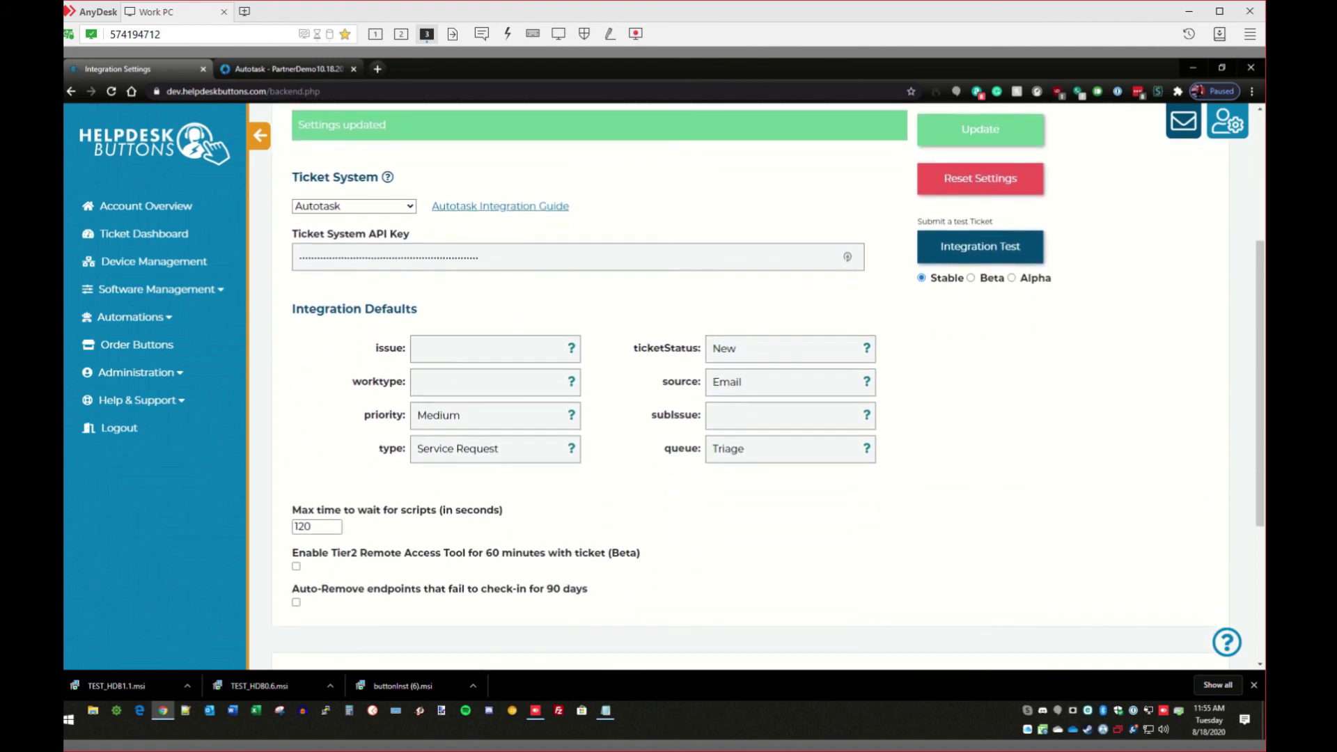